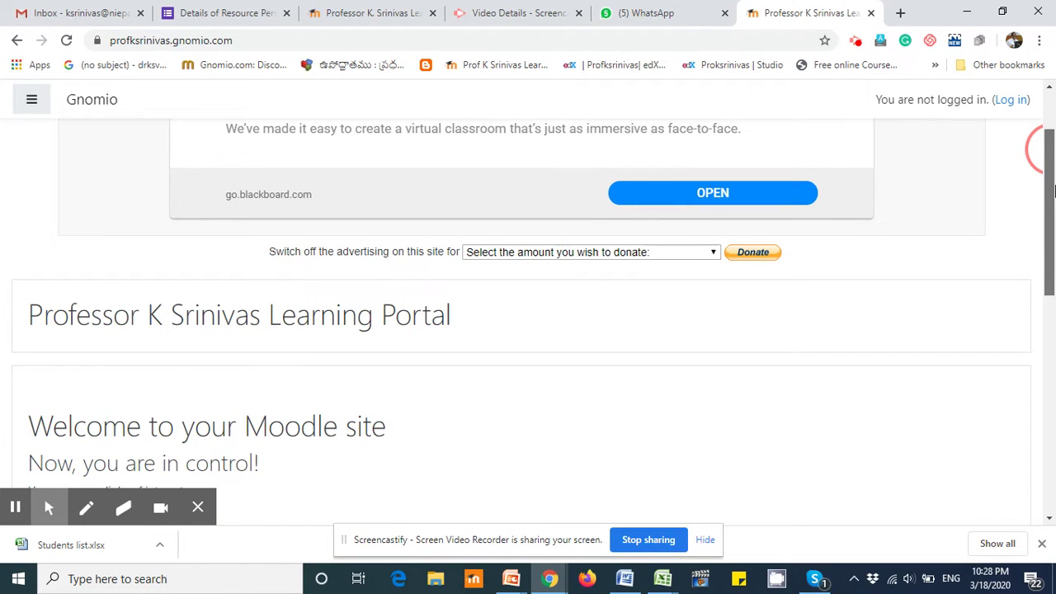
Step: Scroll through the Professor K Srinivas Learning Portal home page
{"action": "left_click_drag", "start_coordinate": [1053, 191], "coordinate": [1052, 248]}
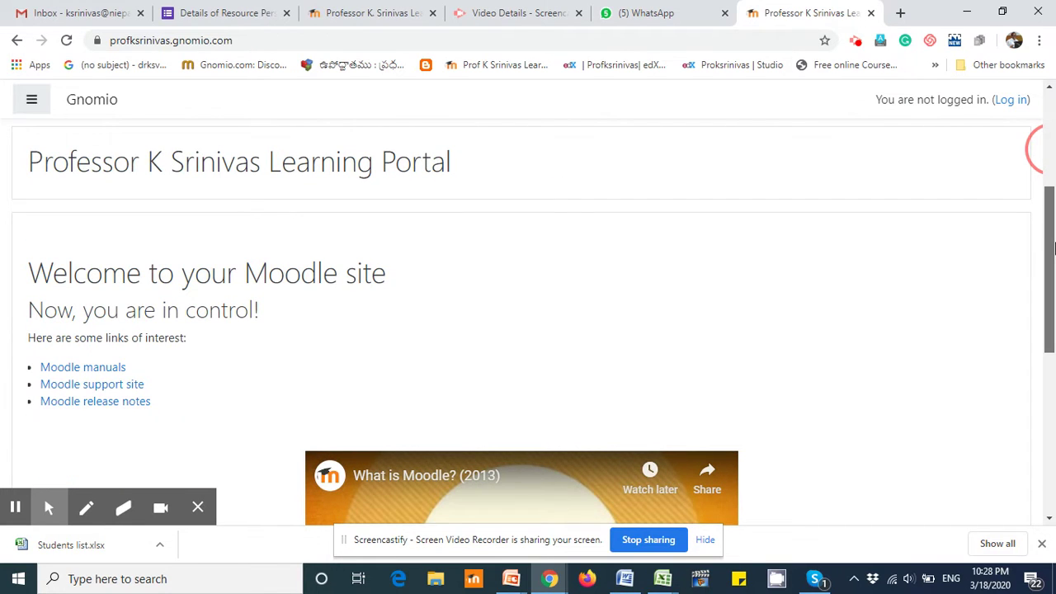
{"action": "left_click_drag", "start_coordinate": [1053, 247], "coordinate": [1034, 151]}
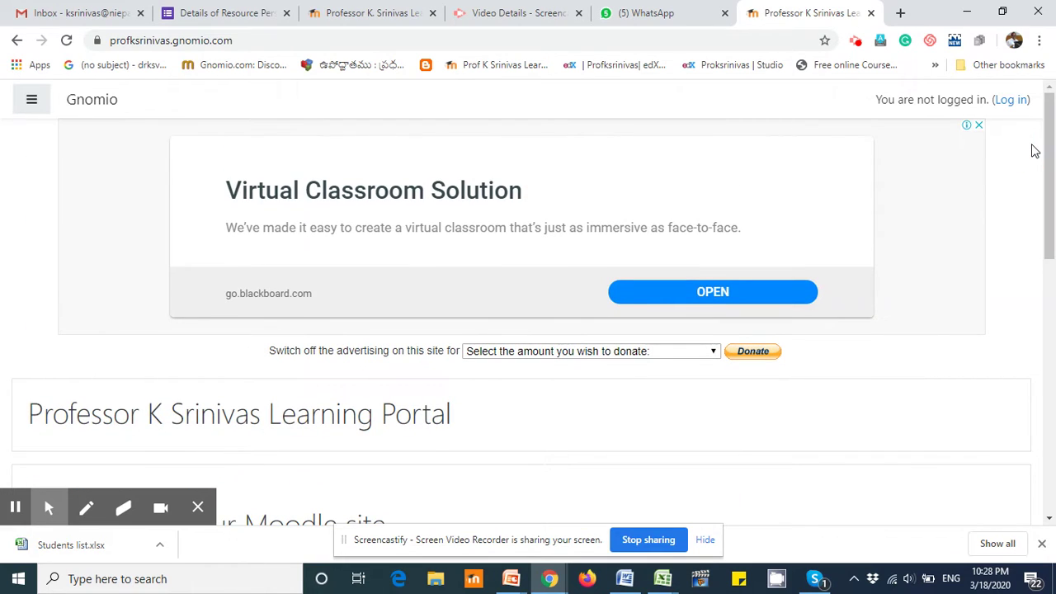
Step: Go to the login page and sign in with the administrator's username and password
{"action": "left_click", "coordinate": [1010, 100]}
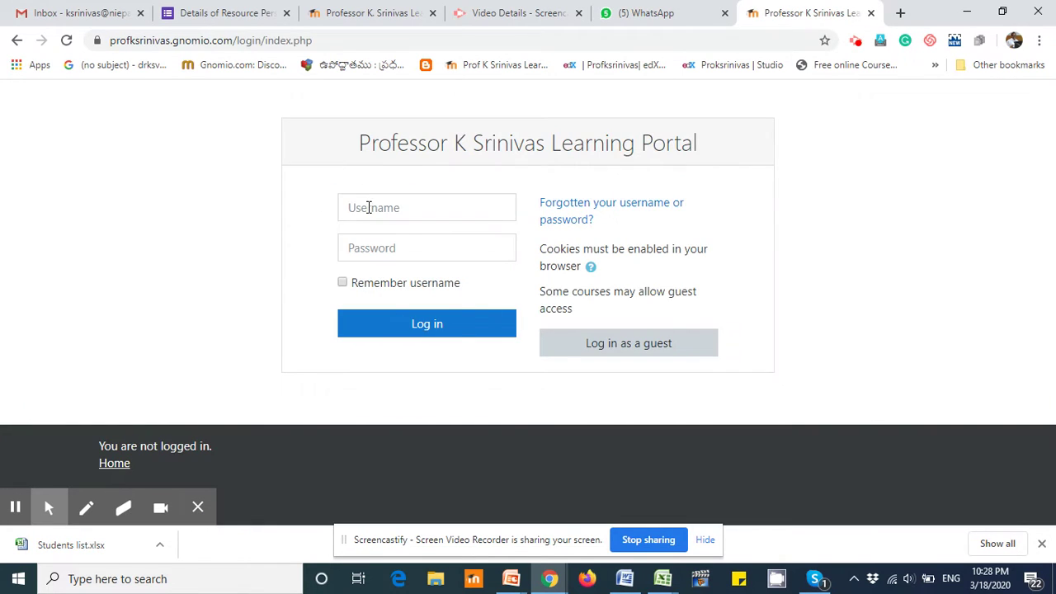
{"action": "left_click", "coordinate": [384, 210]}
{"action": "type", "text": "admin"}
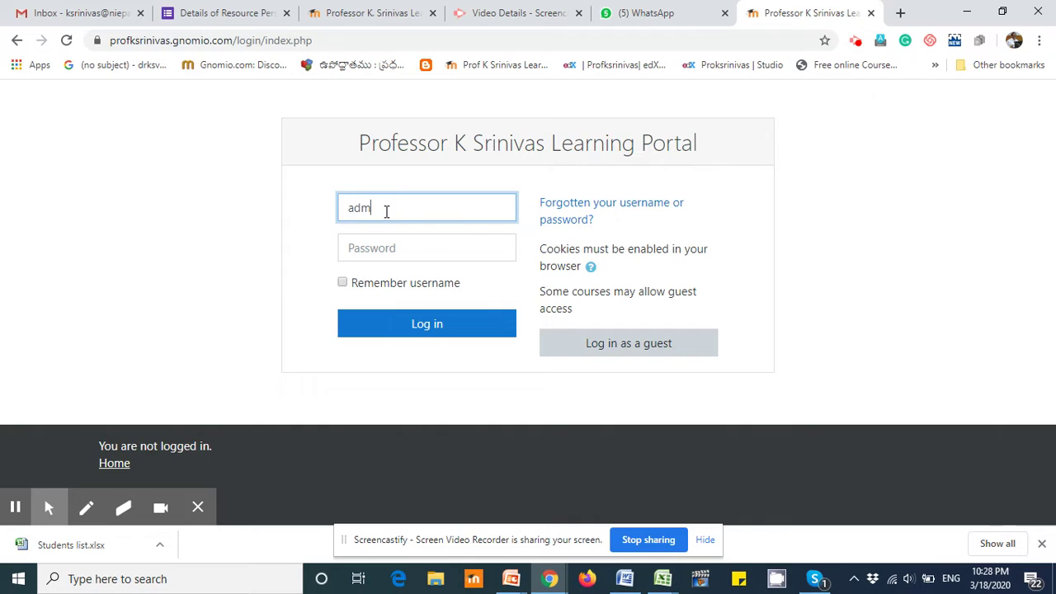
{"action": "left_click", "coordinate": [367, 247]}
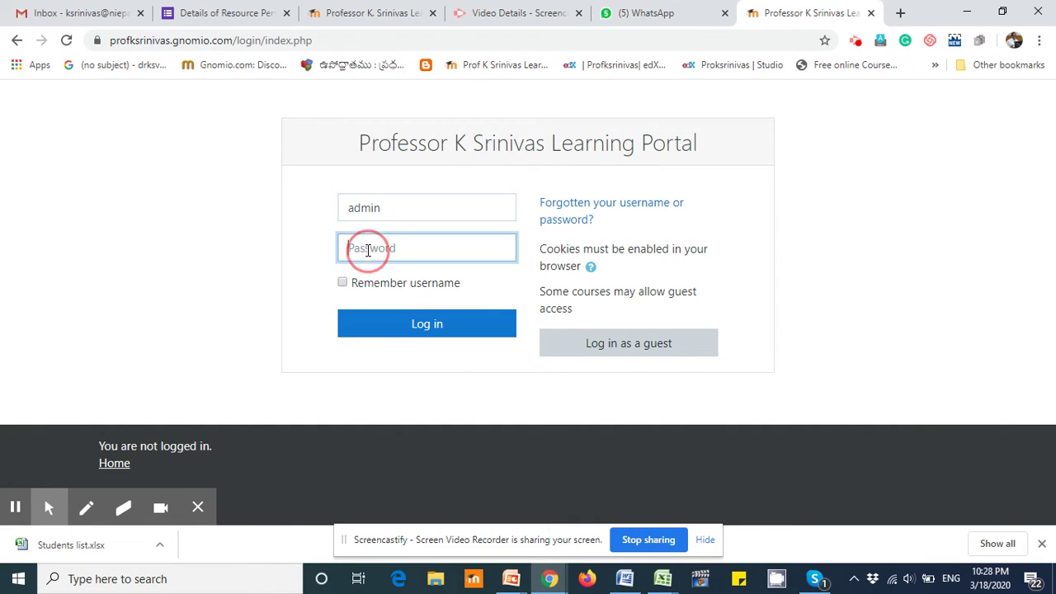
{"action": "type", "text": "a"}
{"action": "type", "text": "•••"}
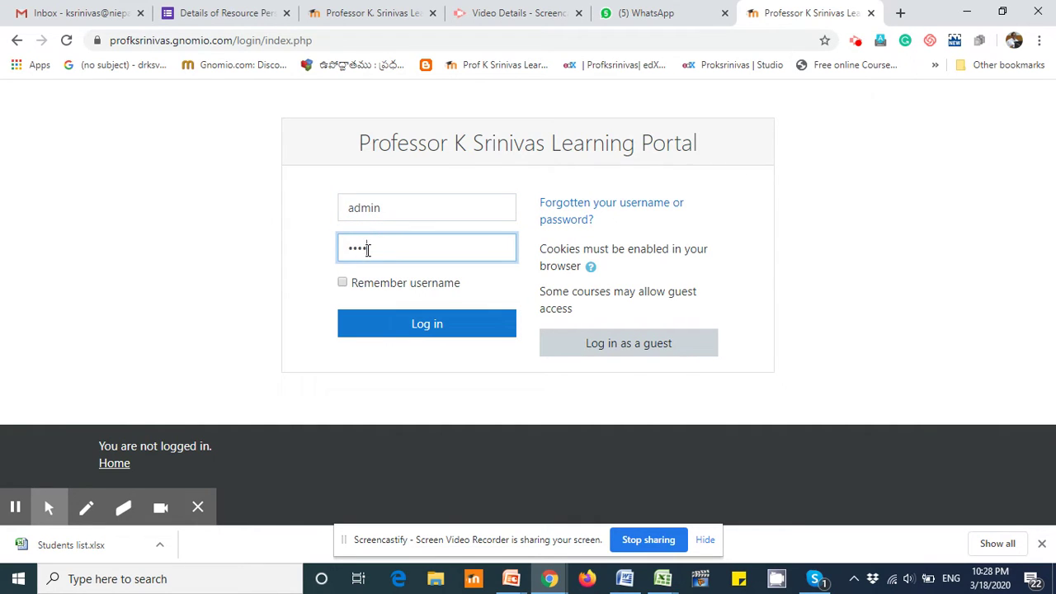
{"action": "type", "text": "••••••••••"}
{"action": "left_click", "coordinate": [424, 325]}
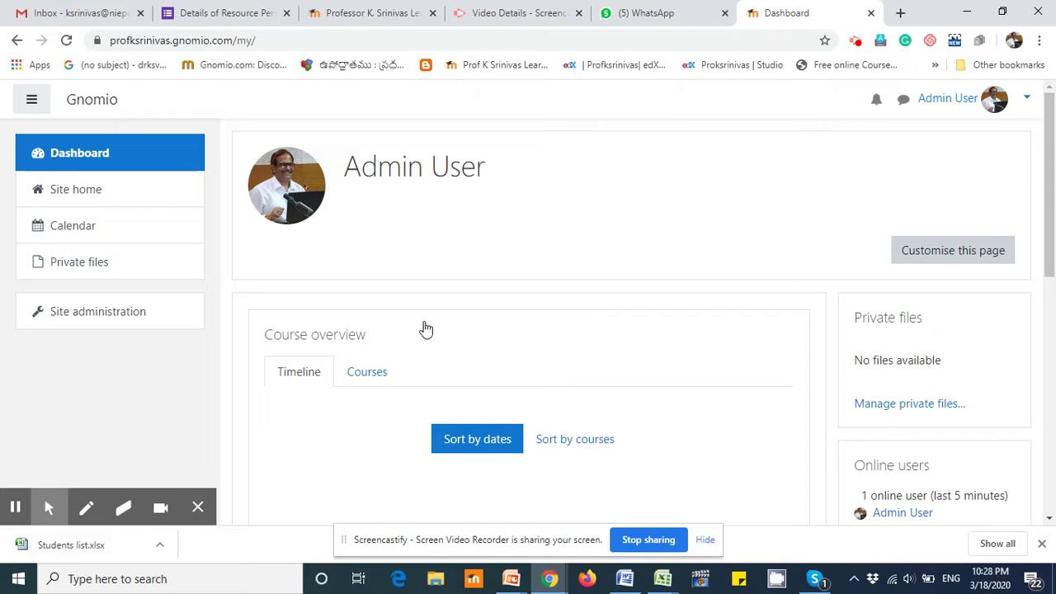
Step: Open Site administration and its Users tab, which lists Upload users
{"action": "left_click", "coordinate": [74, 318]}
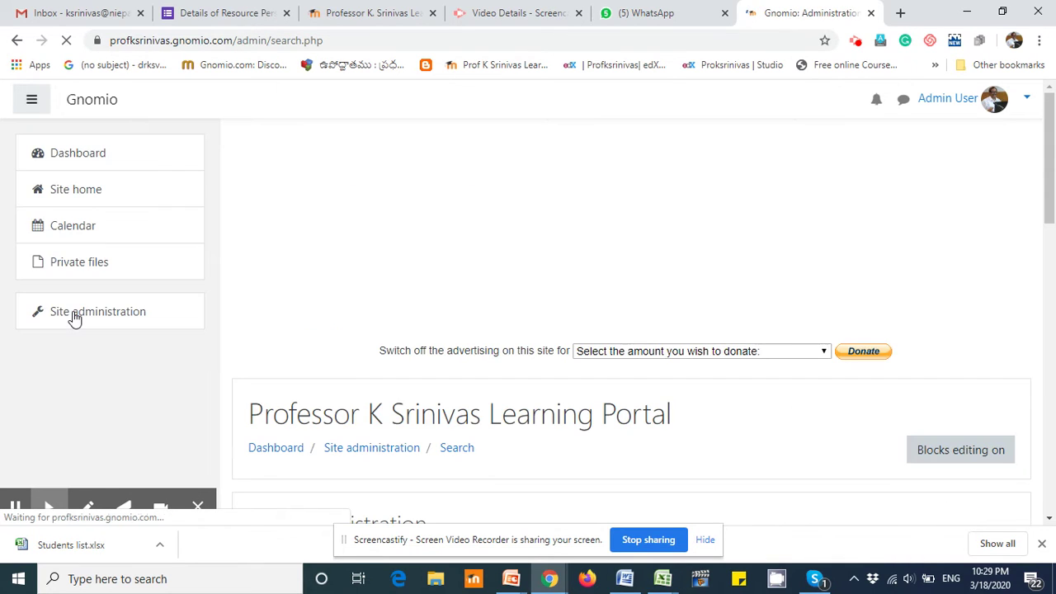
{"action": "scroll", "coordinate": [701, 229], "scroll_direction": "down", "scroll_amount": 5}
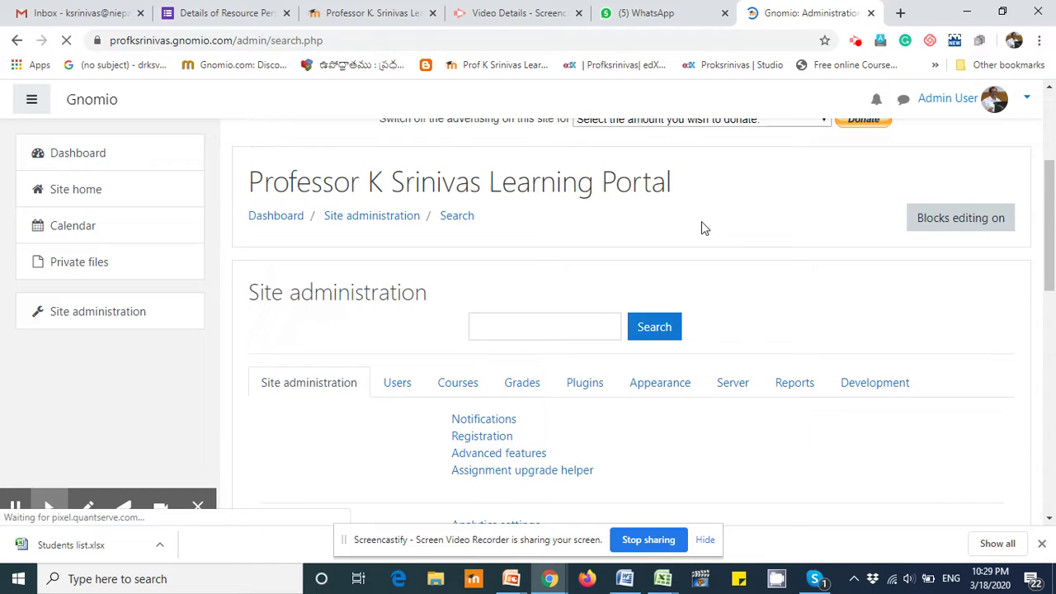
{"action": "left_click", "coordinate": [395, 157]}
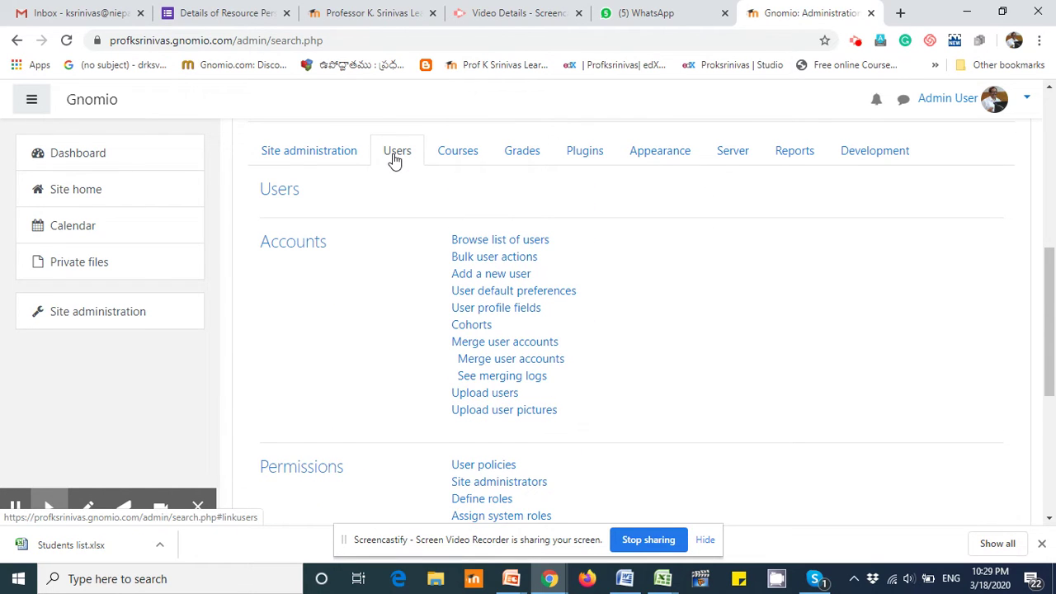
Step: On the Upload users page, attach LBS.csv from the Desktop through the file picker
{"action": "left_click", "coordinate": [495, 400]}
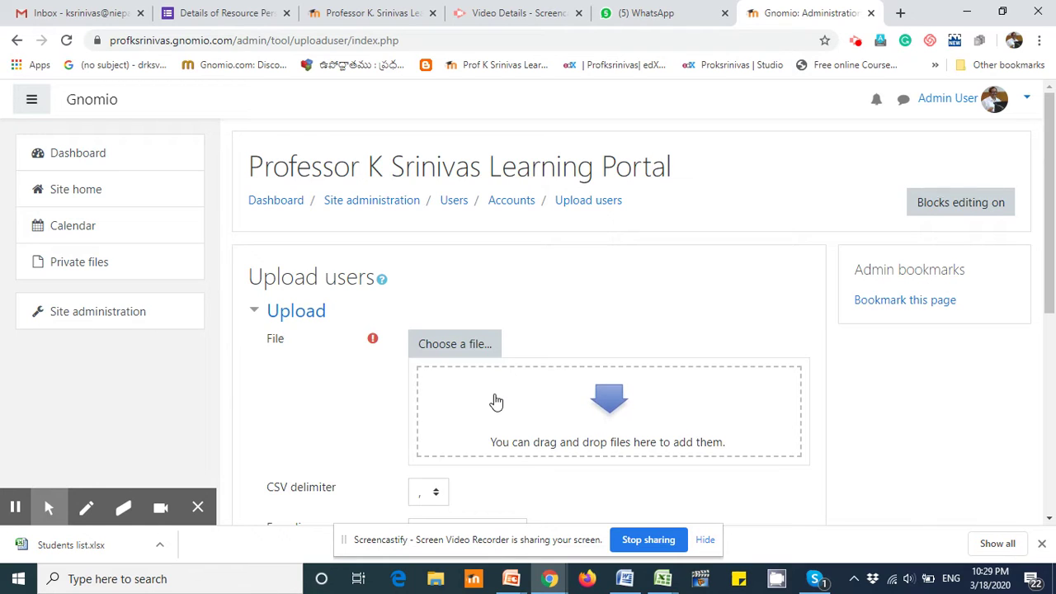
{"action": "left_click", "coordinate": [455, 345]}
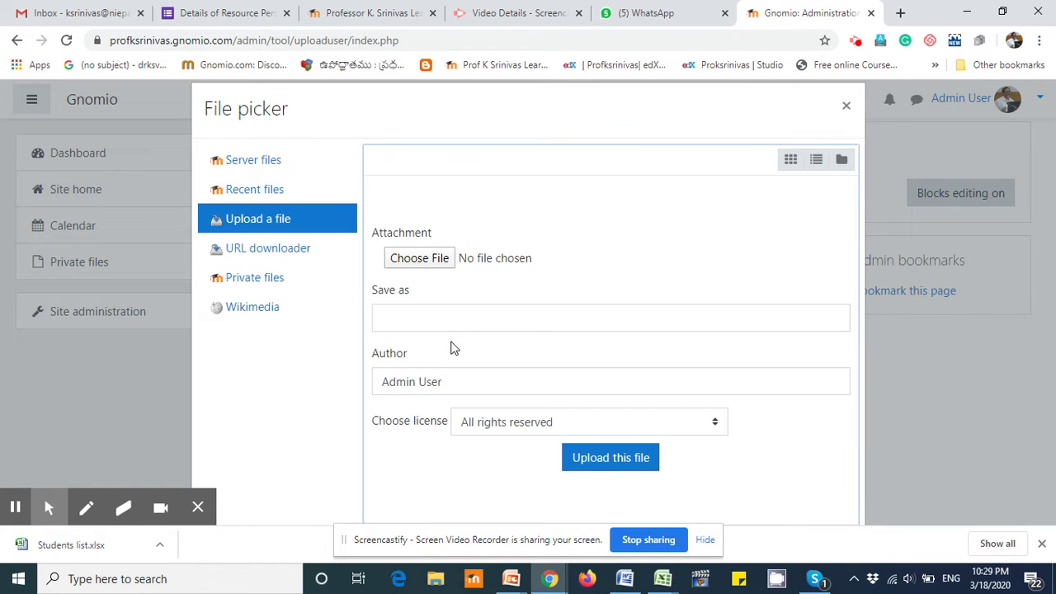
{"action": "left_click", "coordinate": [426, 267]}
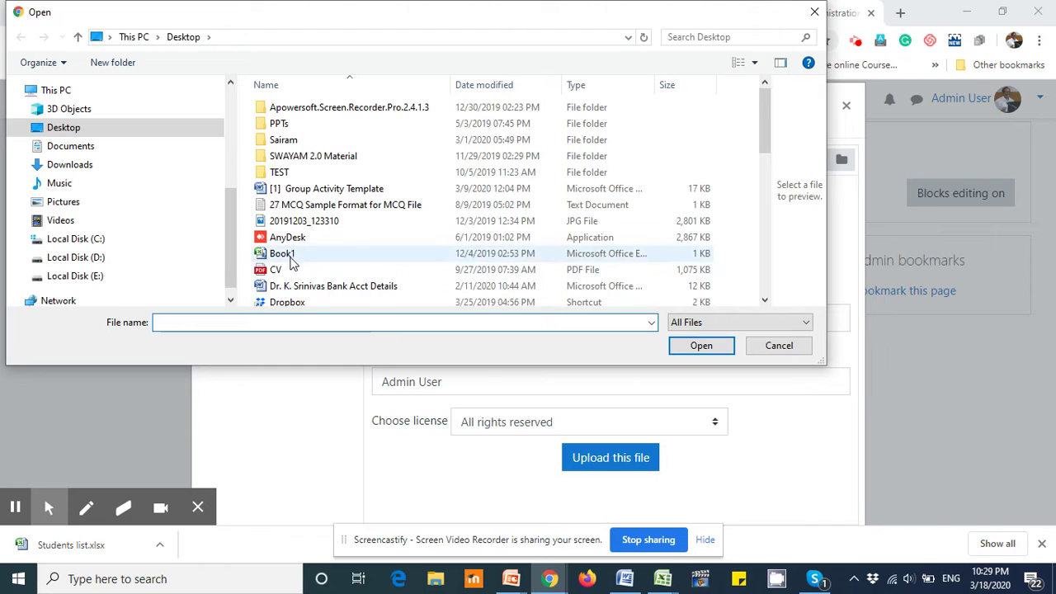
{"action": "left_click", "coordinate": [302, 238]}
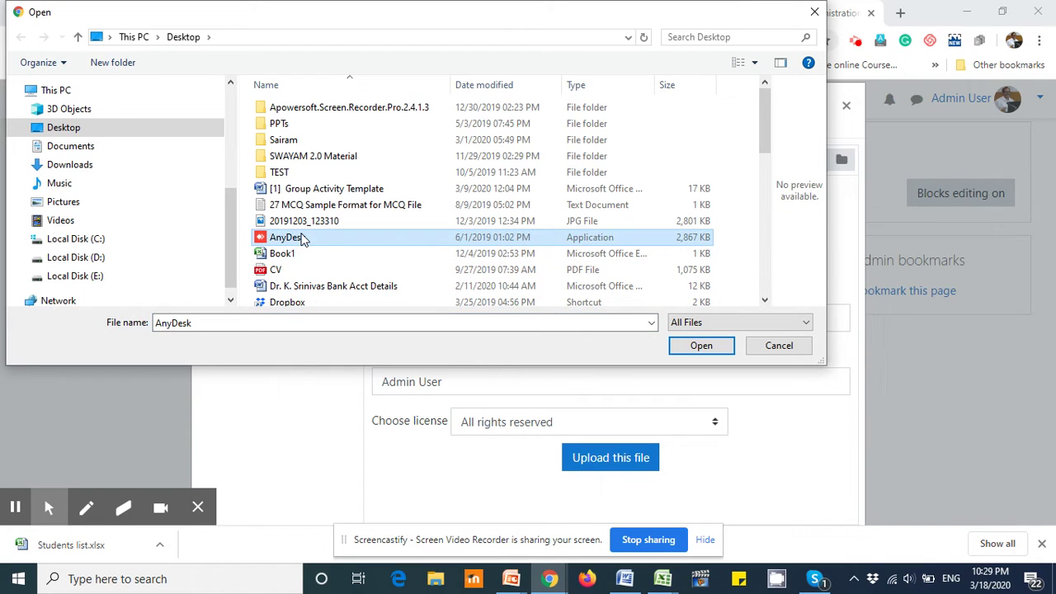
{"action": "key", "text": "l"}
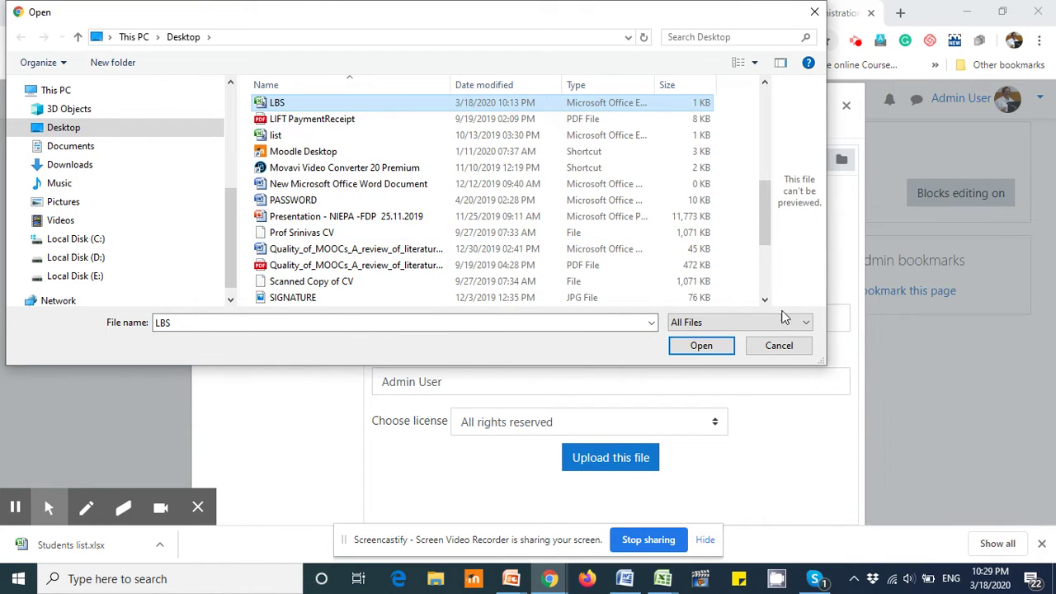
{"action": "left_click", "coordinate": [711, 350]}
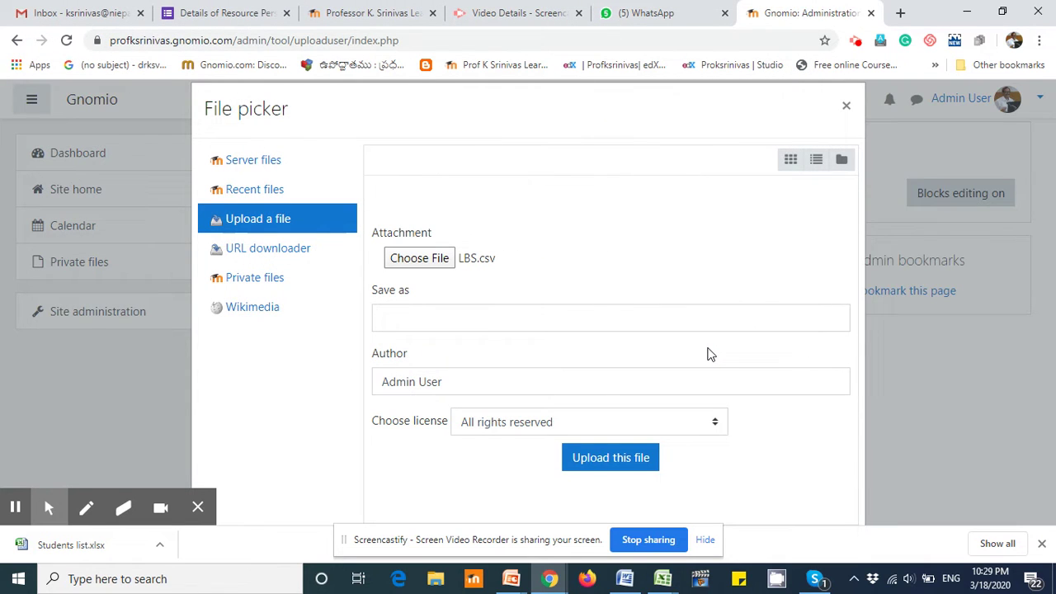
{"action": "left_click", "coordinate": [613, 458]}
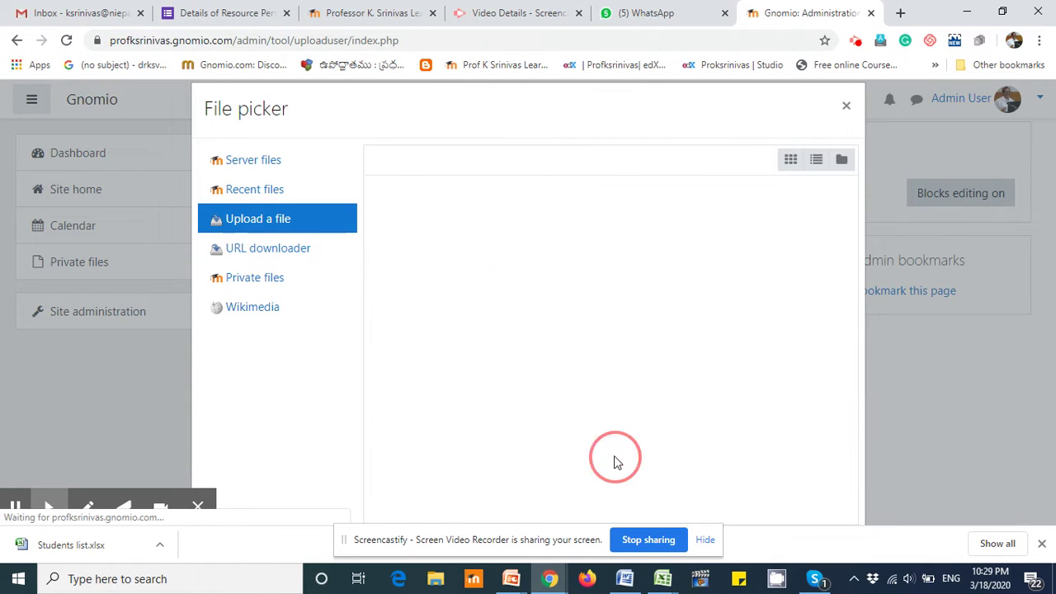
{"action": "scroll", "coordinate": [726, 283], "scroll_direction": "down", "scroll_amount": 5}
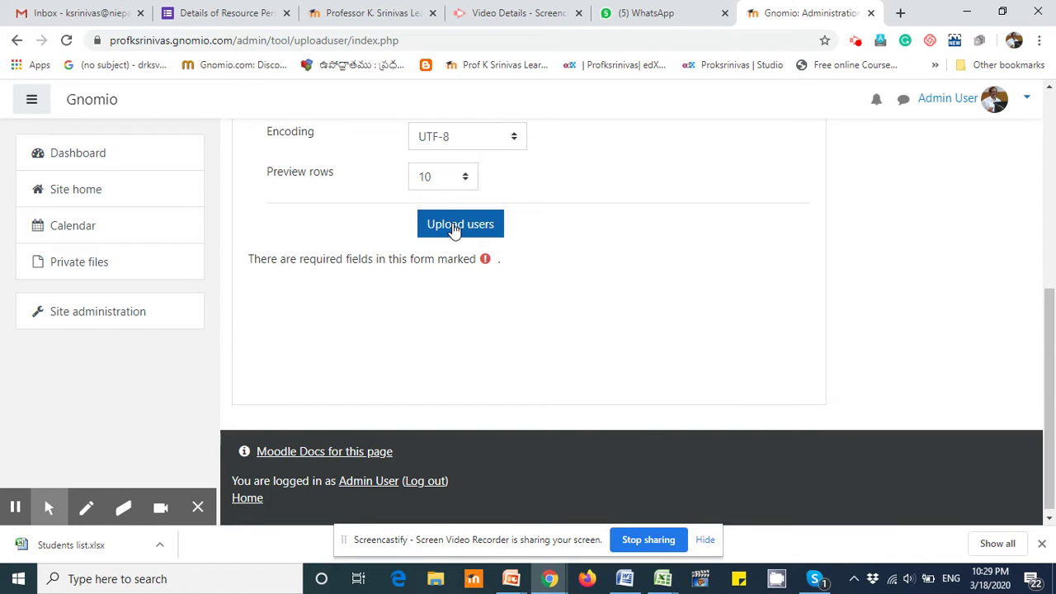
{"action": "scroll", "coordinate": [596, 266], "scroll_direction": "up", "scroll_amount": 1}
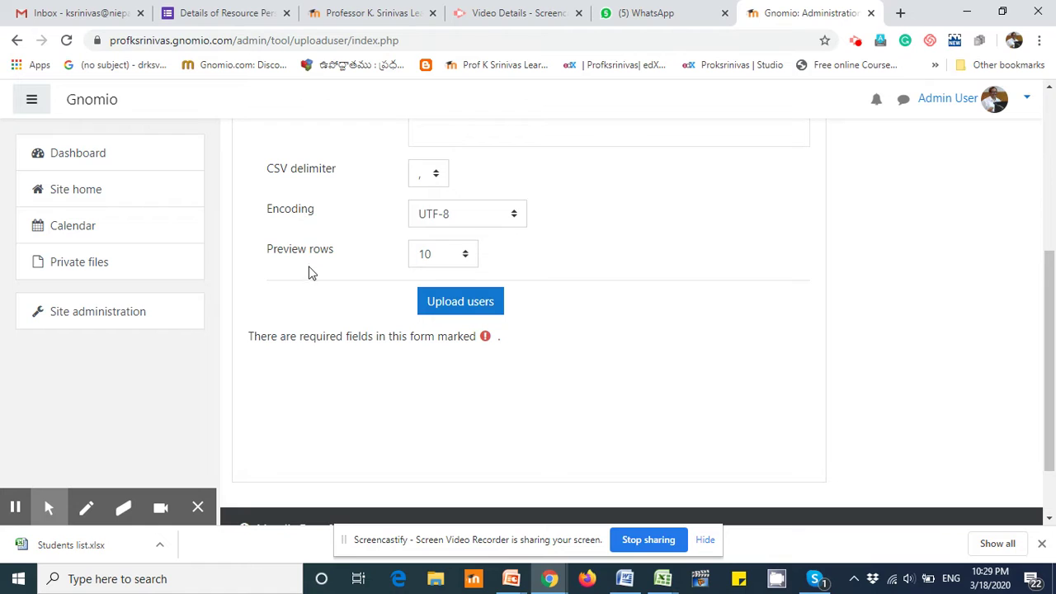
Step: Submit LBS.csv and scroll to the upload preview's Settings
{"action": "left_click", "coordinate": [455, 304]}
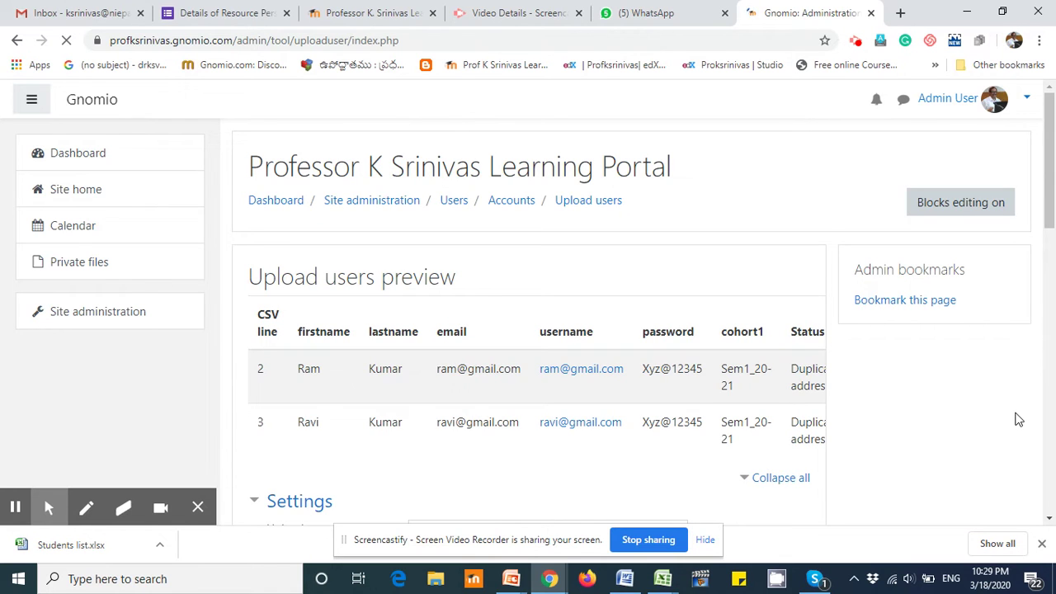
{"action": "scroll", "coordinate": [970, 365], "scroll_direction": "down", "scroll_amount": 2}
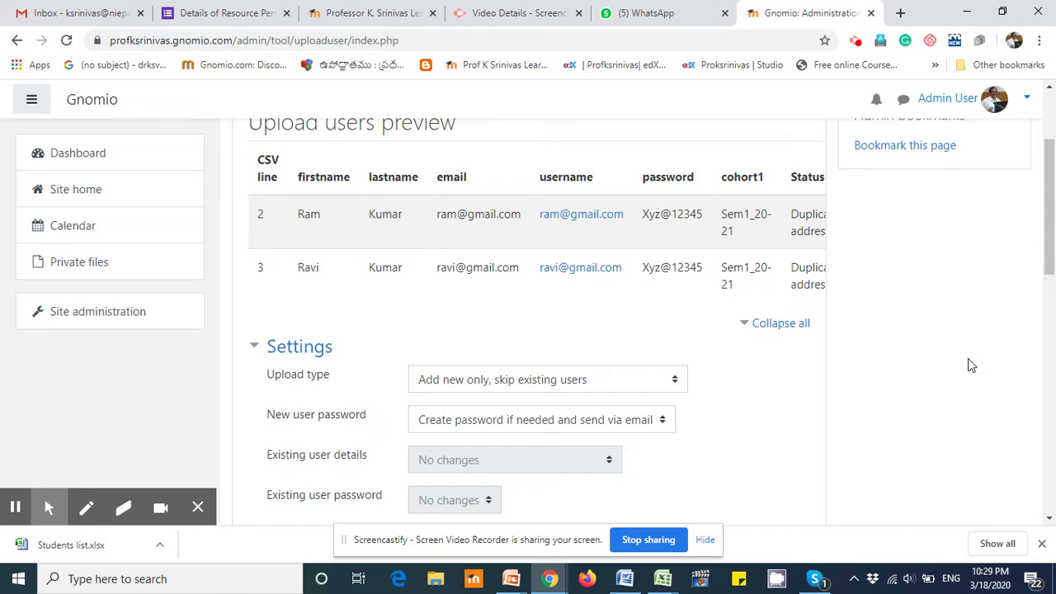
{"action": "scroll", "coordinate": [969, 365], "scroll_direction": "down", "scroll_amount": 1}
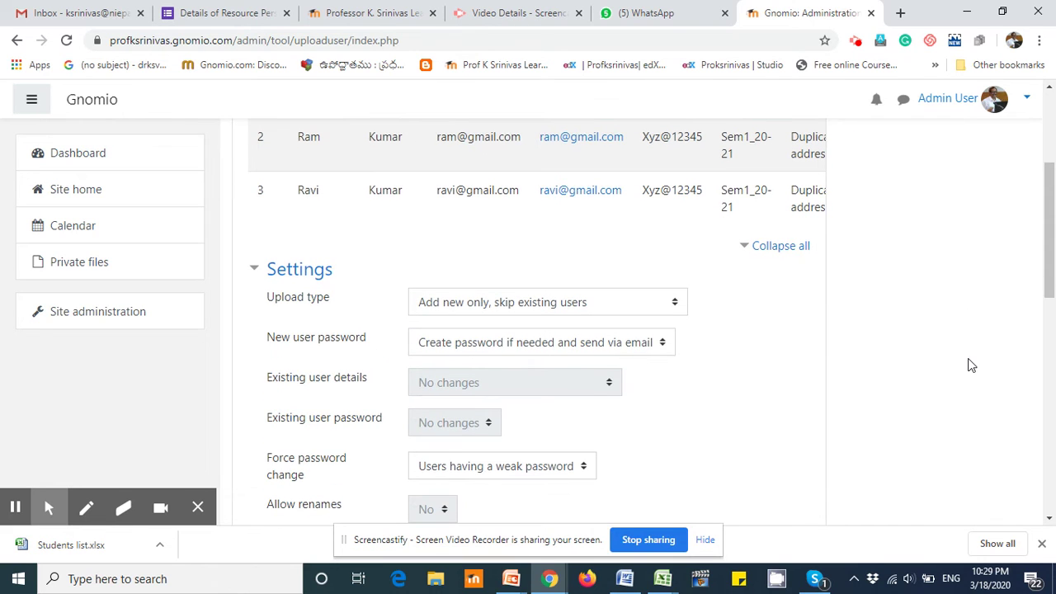
{"action": "scroll", "coordinate": [971, 365], "scroll_direction": "down", "scroll_amount": 1}
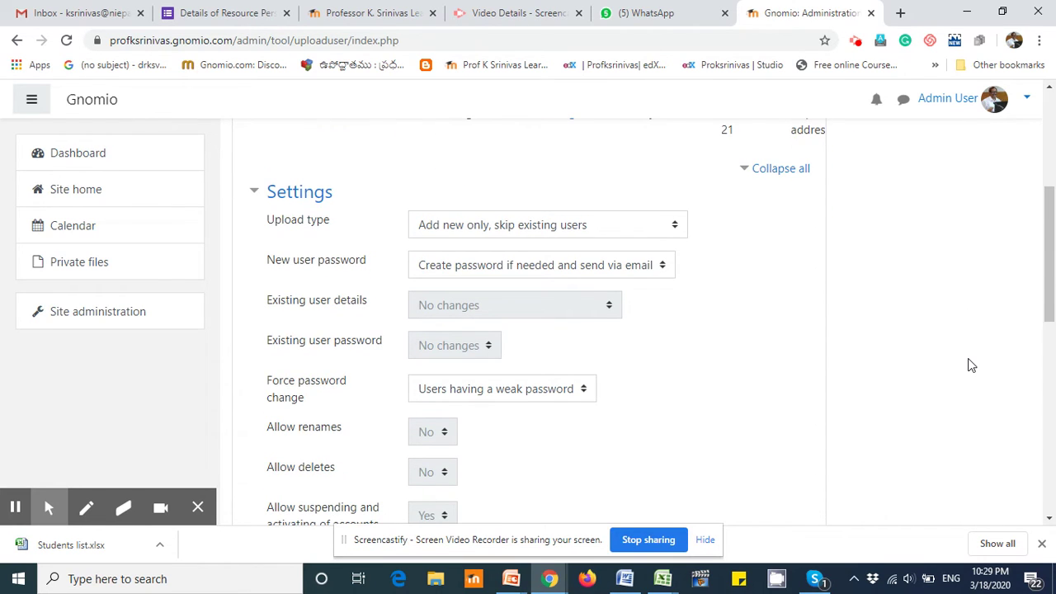
Step: Set Force password change to All, then scroll to the Upload users button
{"action": "left_click", "coordinate": [308, 403]}
{"action": "left_click_drag", "start_coordinate": [308, 402], "coordinate": [263, 385]}
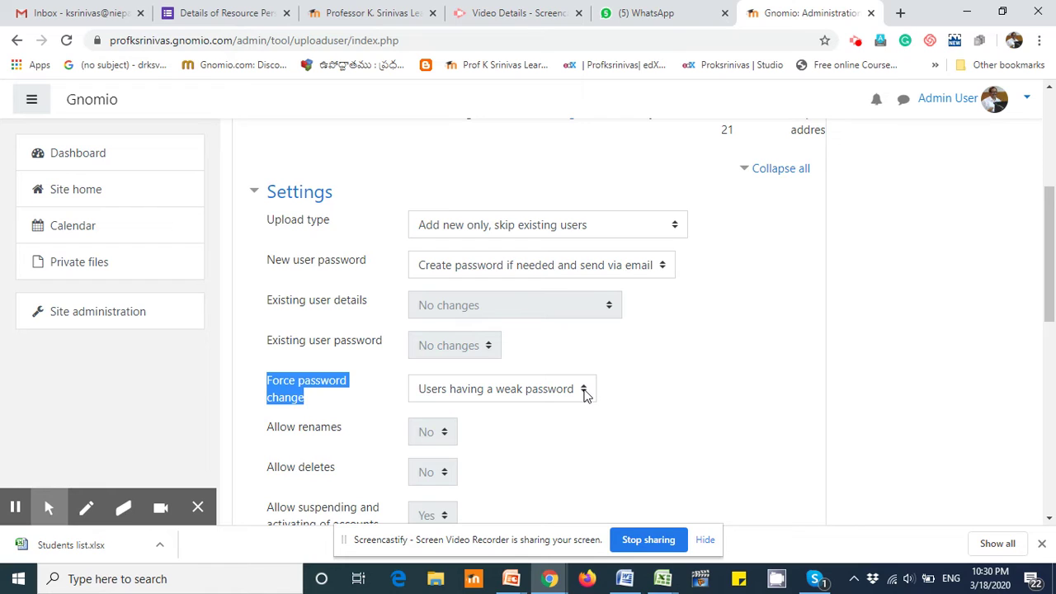
{"action": "left_click", "coordinate": [583, 392]}
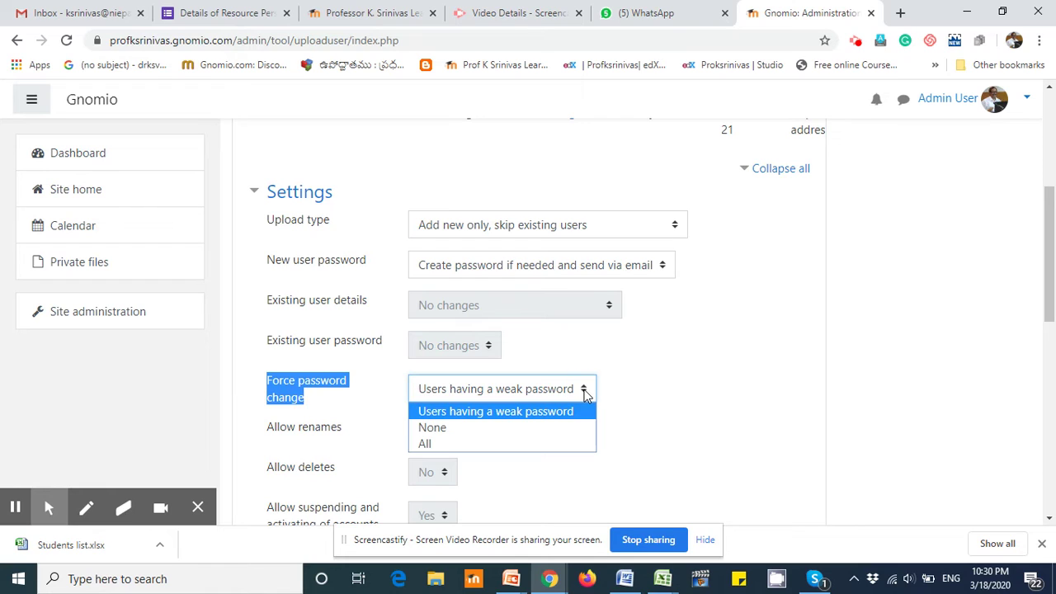
{"action": "left_click", "coordinate": [427, 444]}
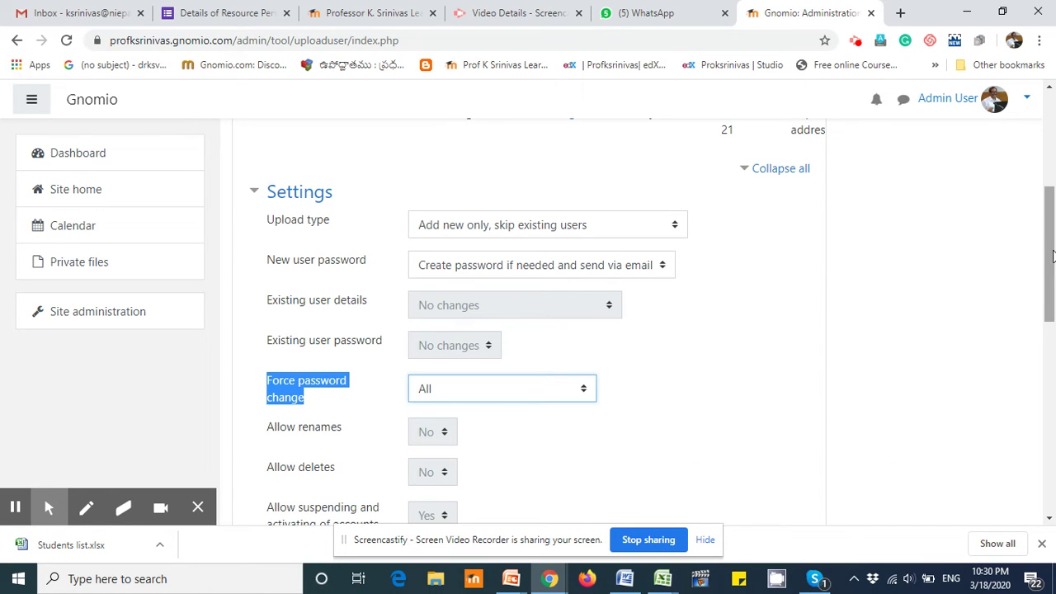
{"action": "left_click_drag", "start_coordinate": [1049, 241], "coordinate": [1051, 295]}
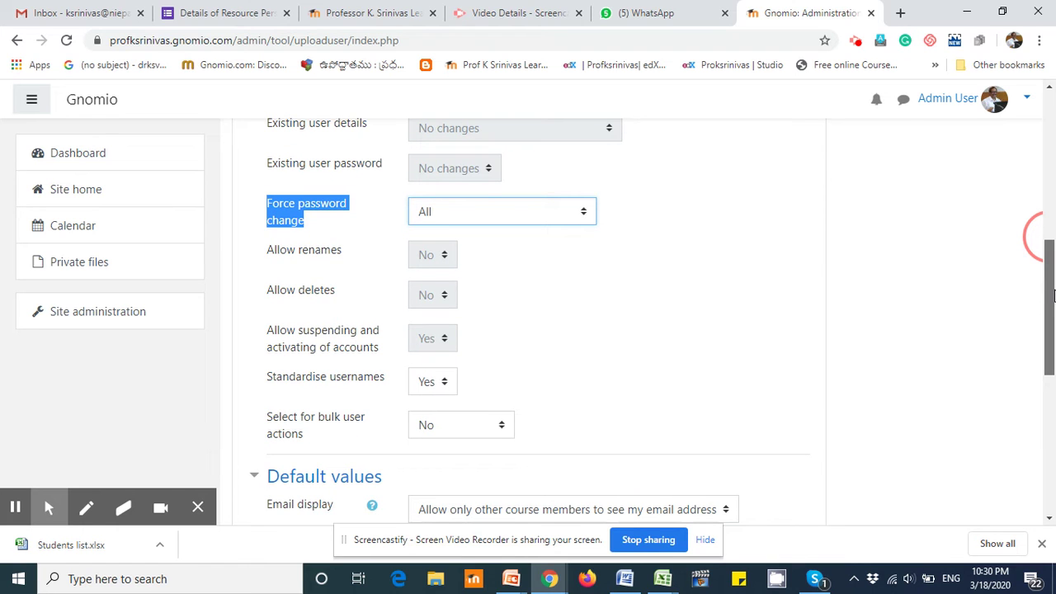
{"action": "left_click_drag", "start_coordinate": [1052, 294], "coordinate": [1052, 412]}
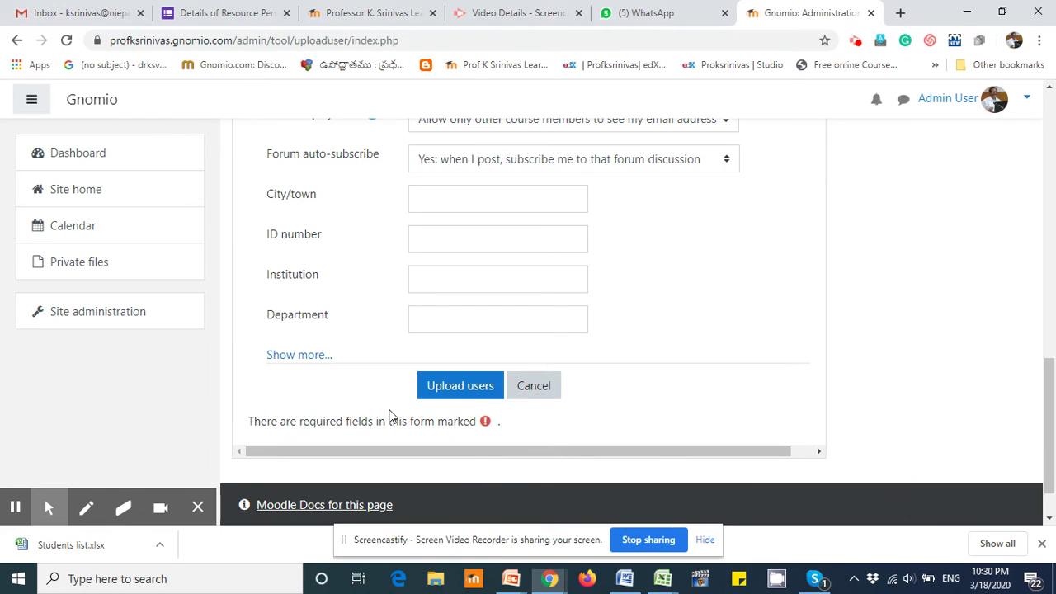
Step: Run the upload and highlight the results: 0 users created, 2 users skipped
{"action": "left_click", "coordinate": [476, 389]}
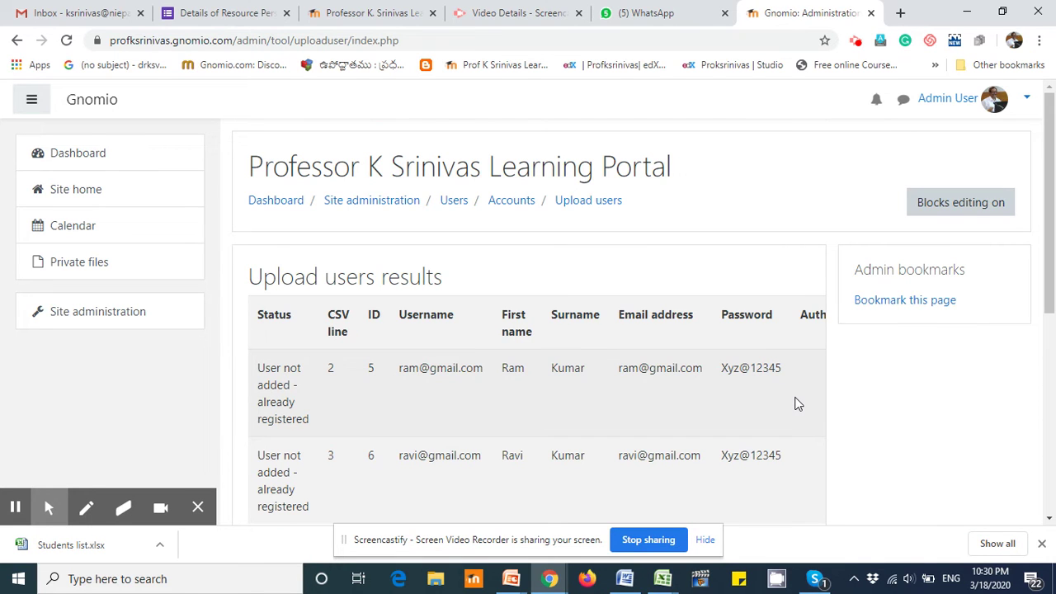
{"action": "scroll", "coordinate": [797, 404], "scroll_direction": "down", "scroll_amount": 3}
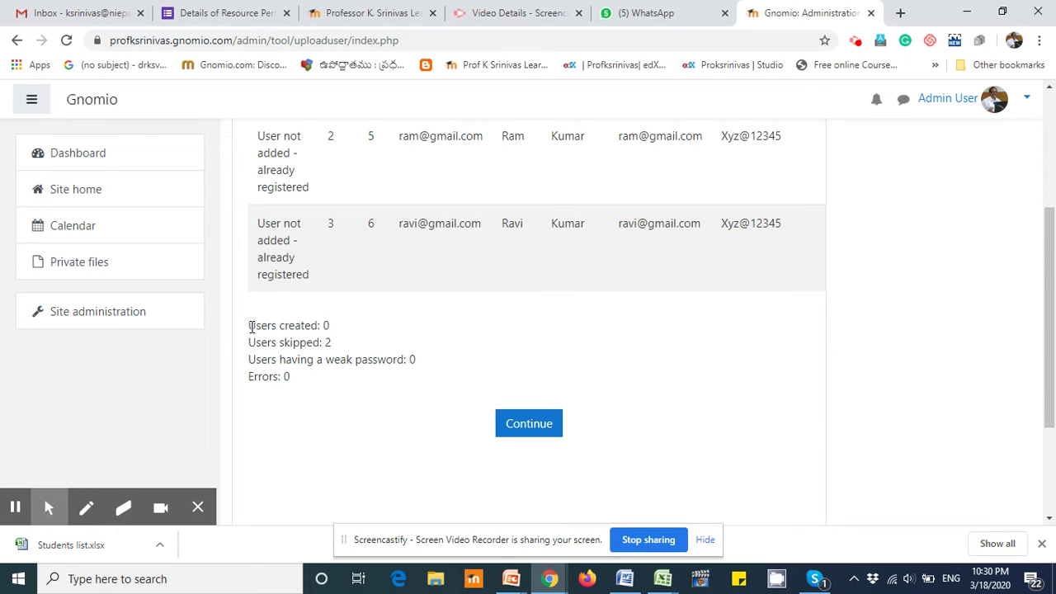
{"action": "left_click_drag", "start_coordinate": [251, 327], "coordinate": [332, 325]}
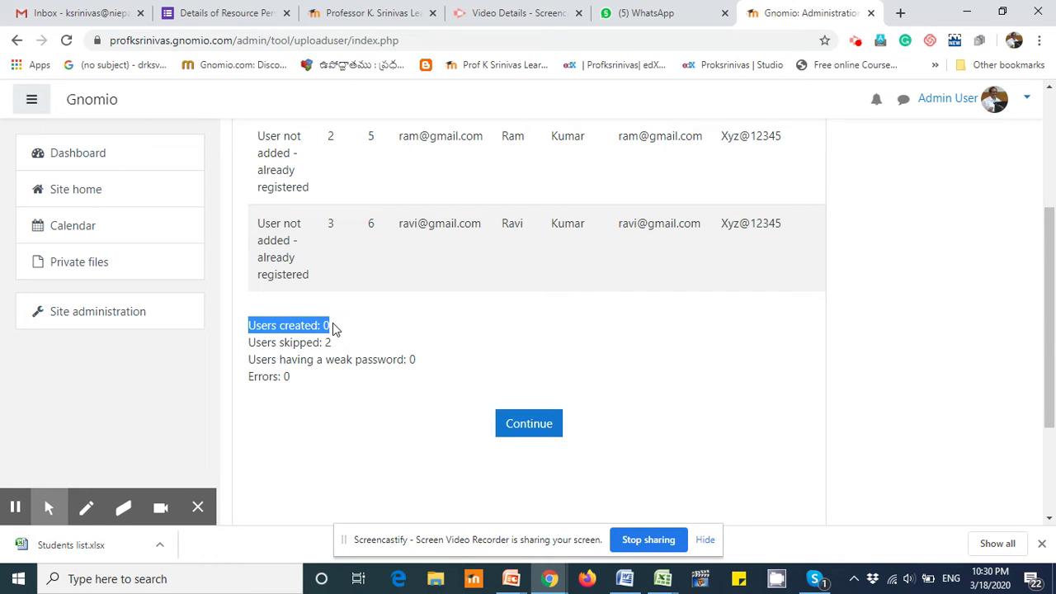
{"action": "left_click_drag", "start_coordinate": [250, 345], "coordinate": [338, 350]}
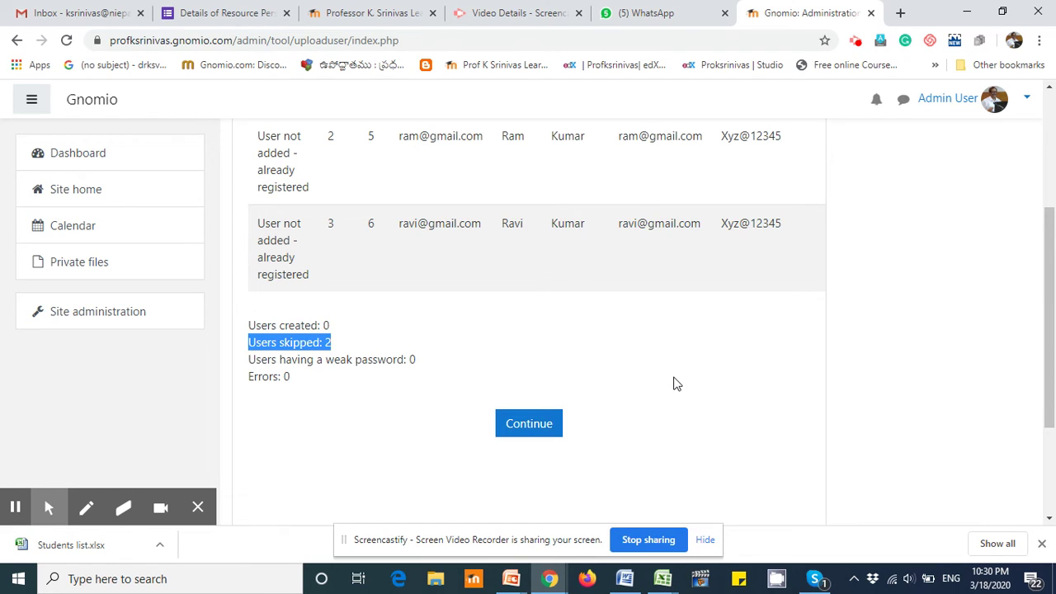
Step: Continue, then open Site administration > Users > Browse list of users showing three accounts
{"action": "left_click", "coordinate": [524, 425]}
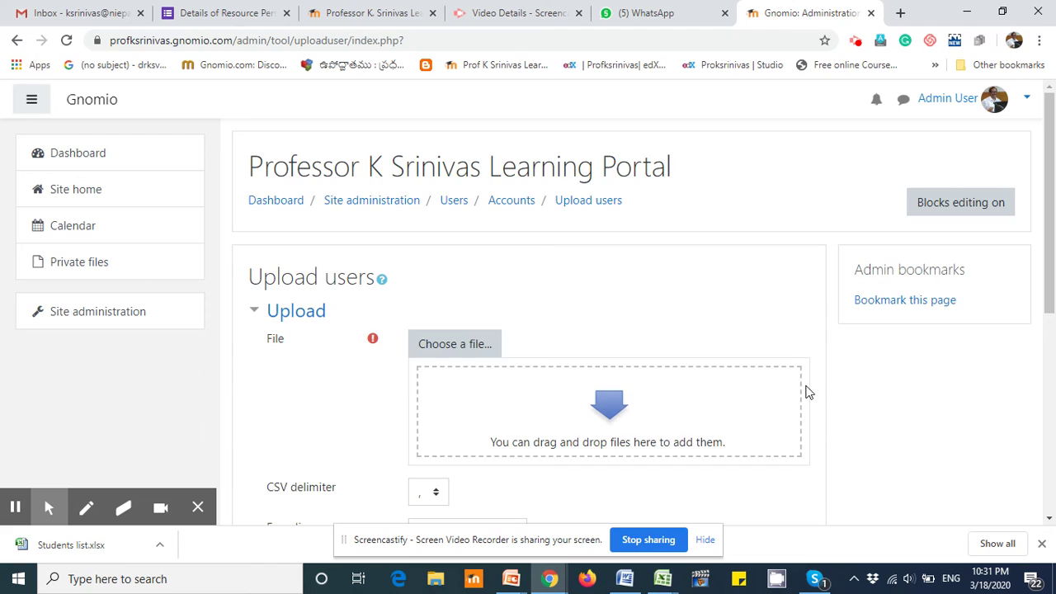
{"action": "left_click", "coordinate": [81, 320]}
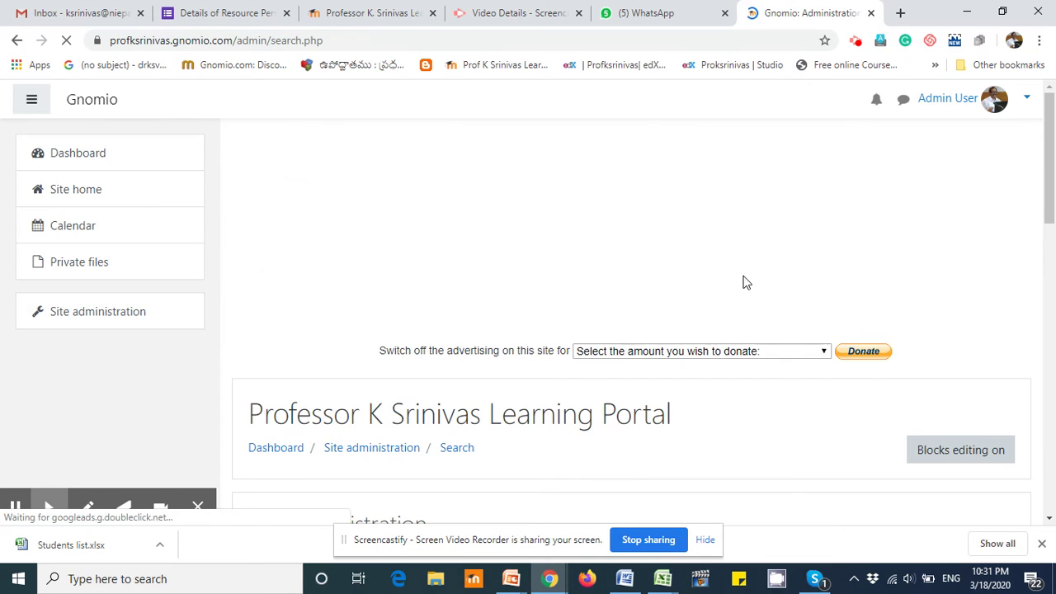
{"action": "scroll", "coordinate": [742, 283], "scroll_direction": "down", "scroll_amount": 3}
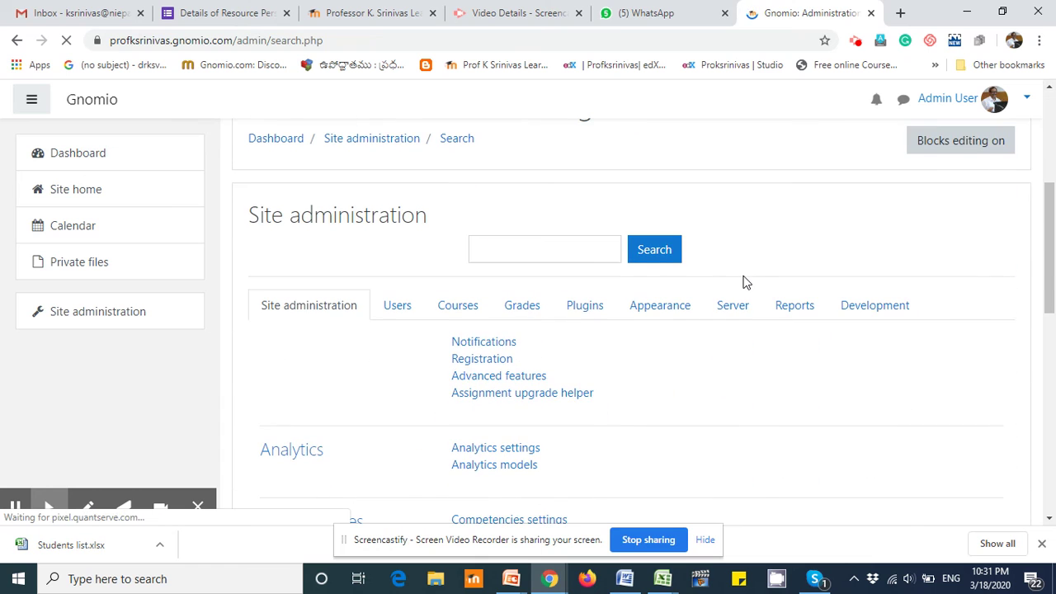
{"action": "left_click", "coordinate": [395, 310]}
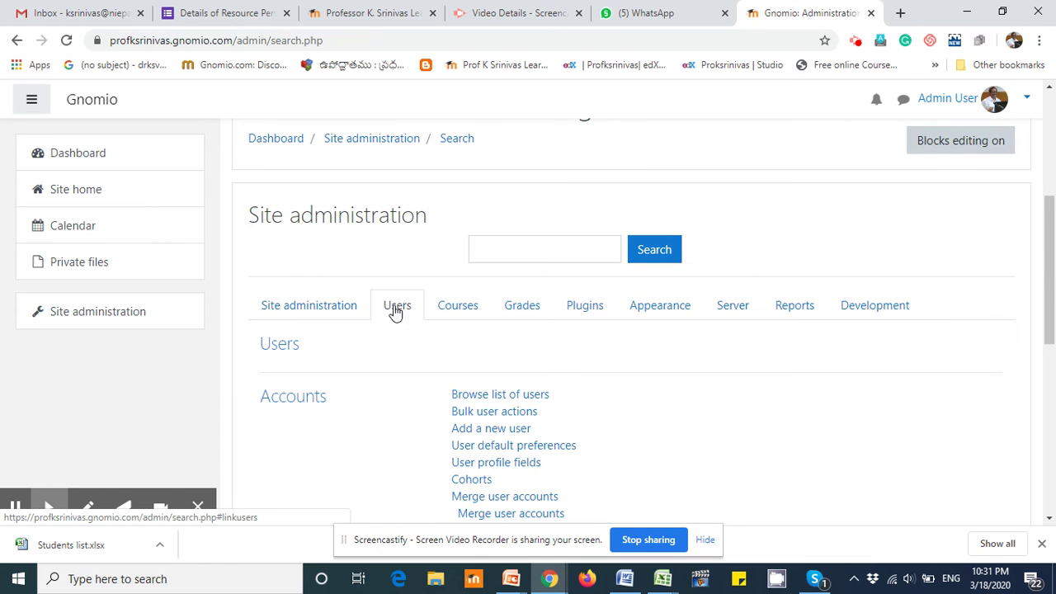
{"action": "scroll", "coordinate": [801, 382], "scroll_direction": "down", "scroll_amount": 2}
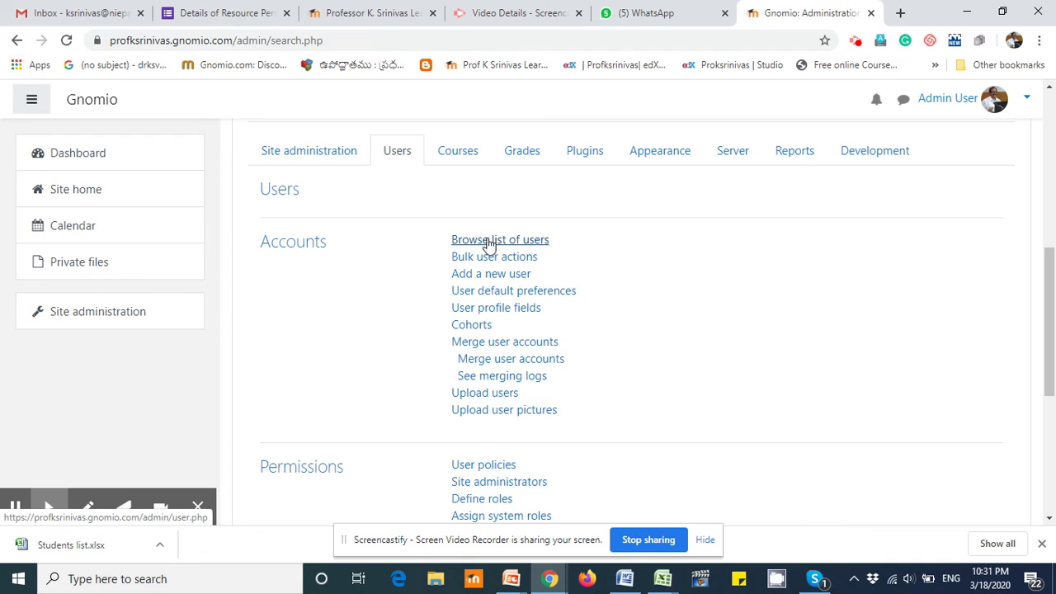
{"action": "left_click", "coordinate": [488, 245]}
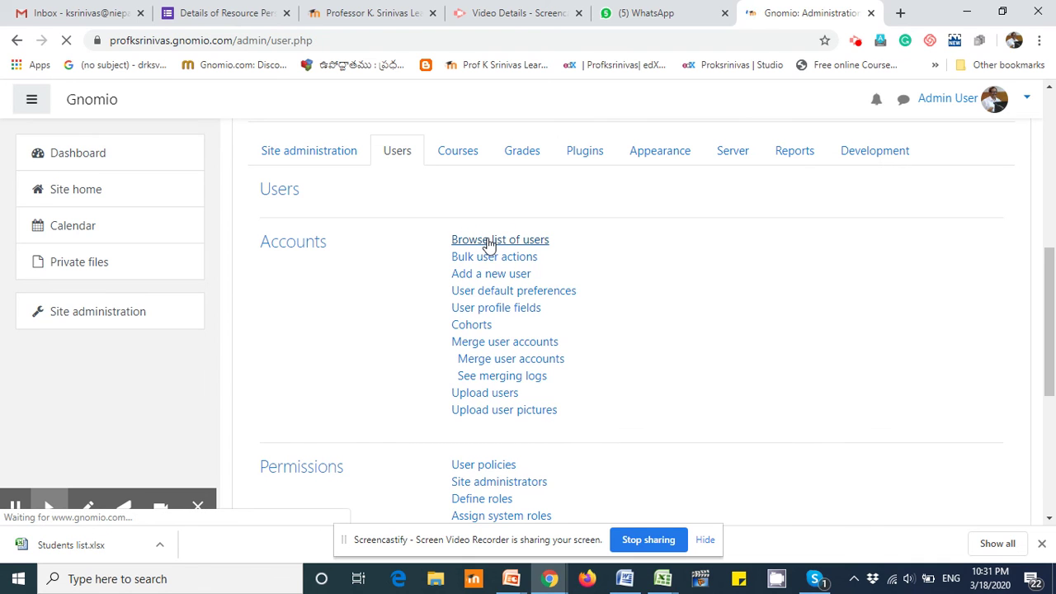
{"action": "scroll", "coordinate": [993, 229], "scroll_direction": "down", "scroll_amount": 4}
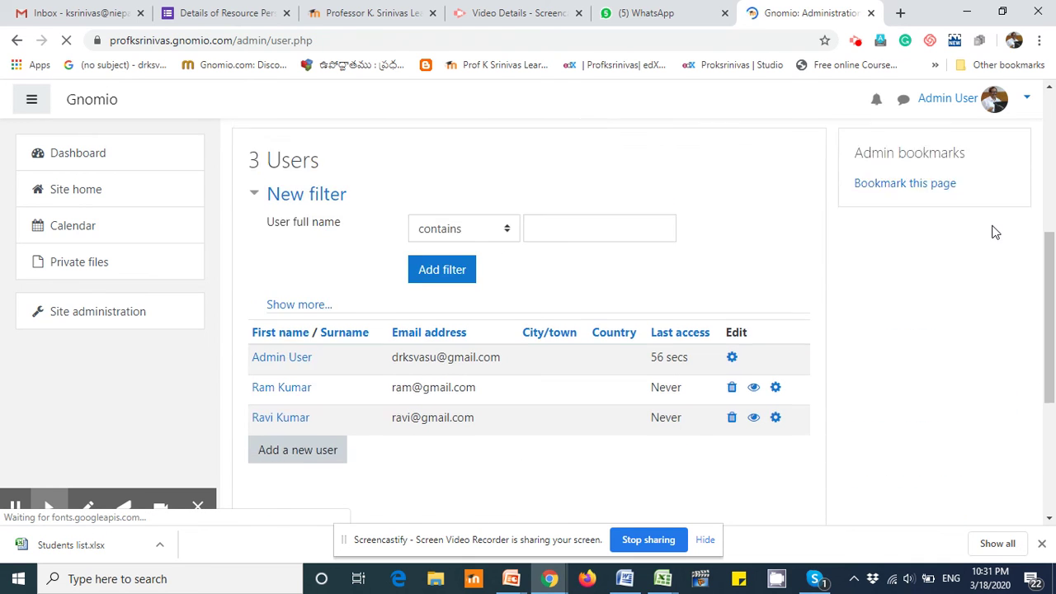
{"action": "scroll", "coordinate": [992, 231], "scroll_direction": "down", "scroll_amount": 2}
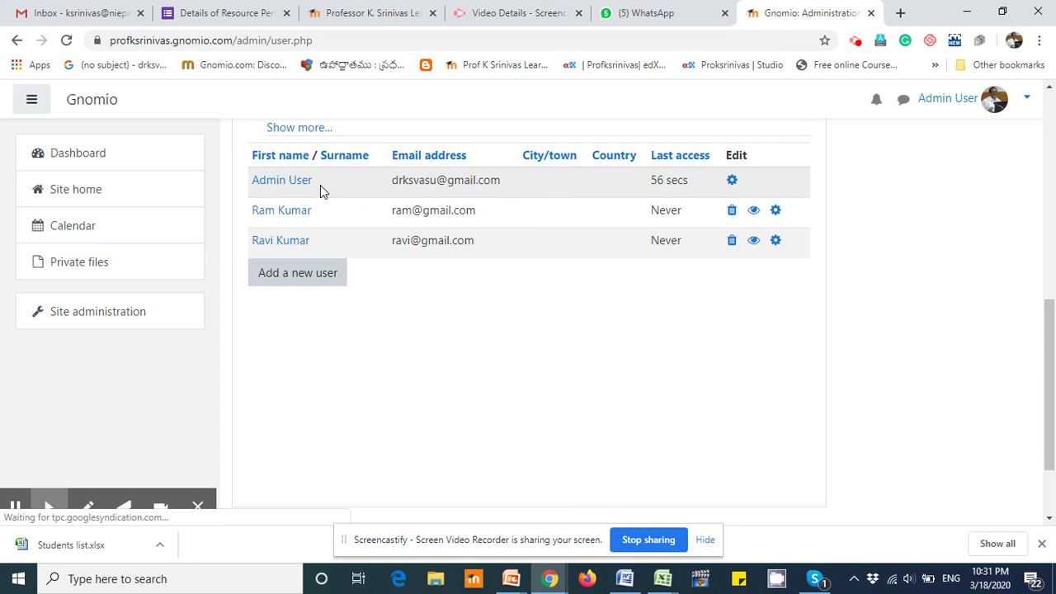